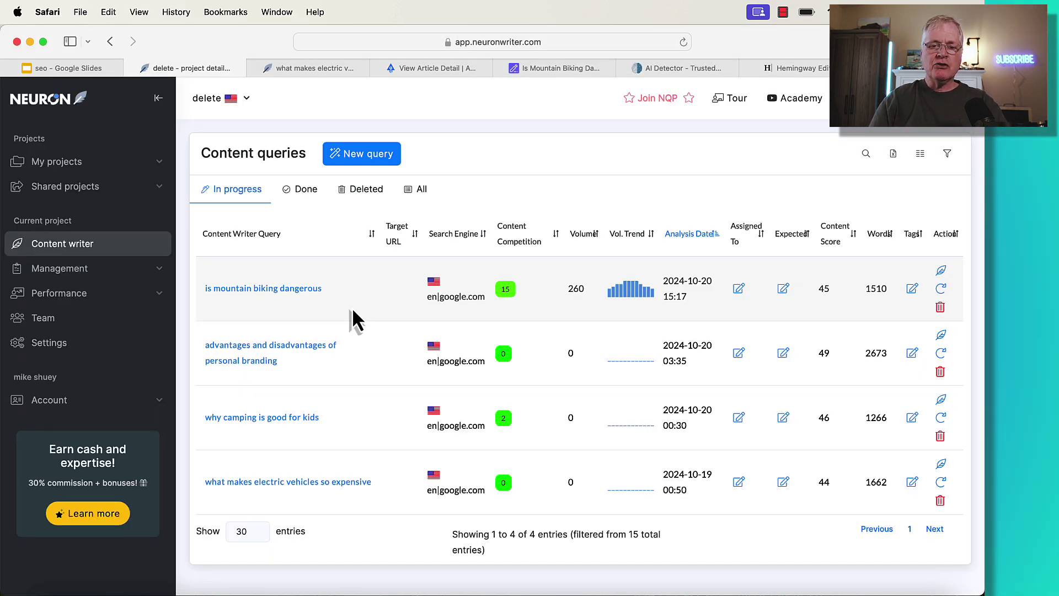
Look over the in-progress content queries and open "what makes electric vehicles so expensive" in the content editor.
left_click_drag(352, 306, 350, 439)
left_click(350, 439)
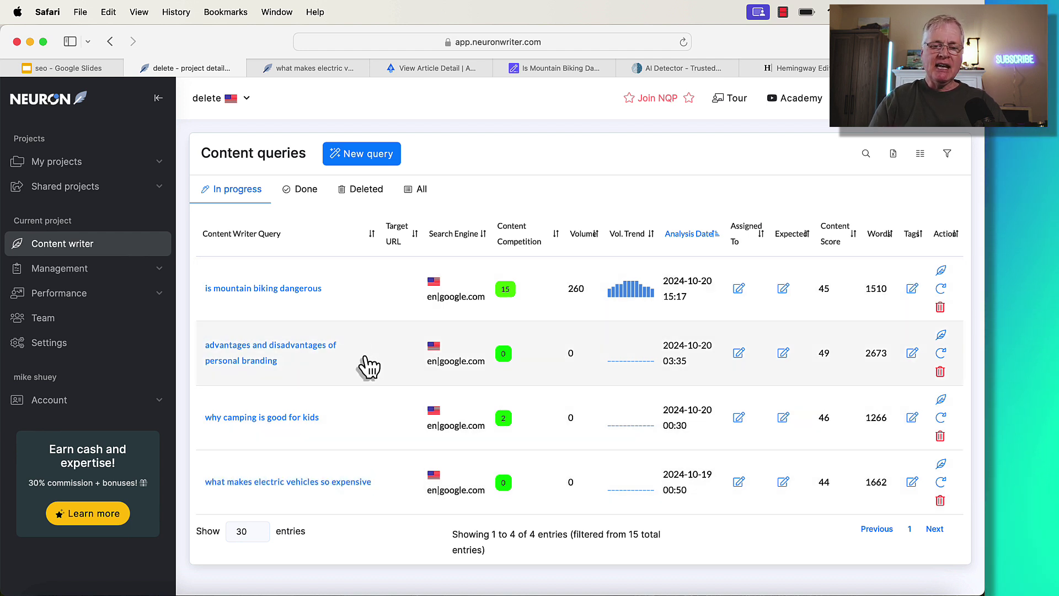
left_click_drag(366, 366, 367, 367)
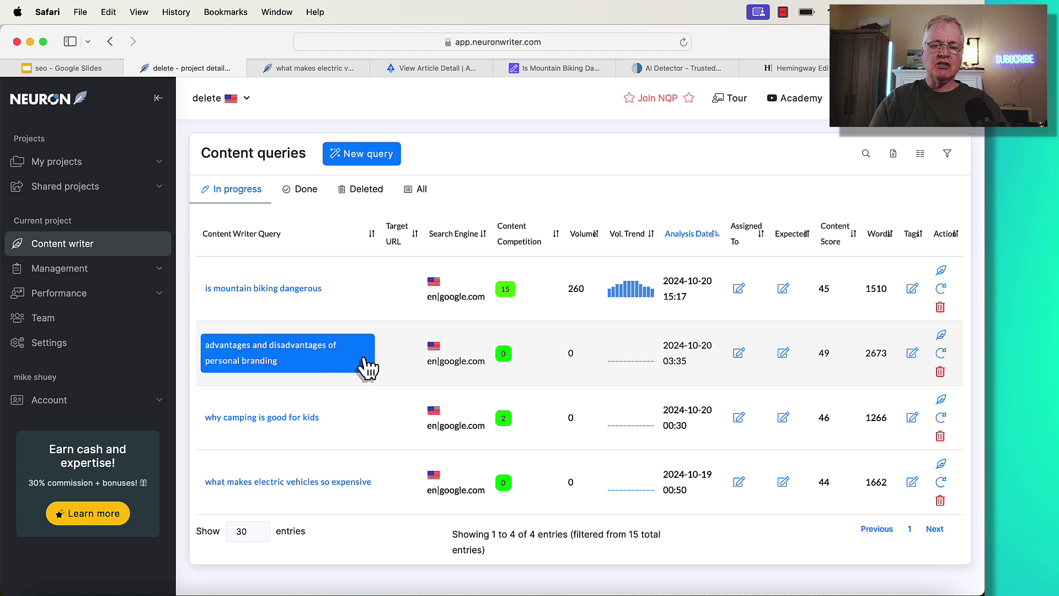
left_click(349, 426)
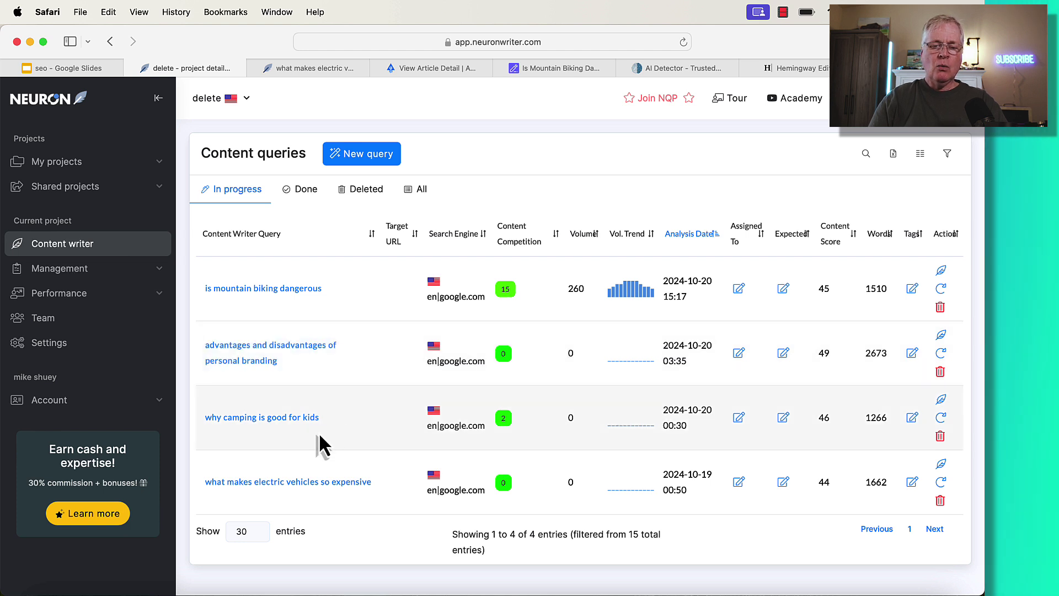
left_click(338, 502)
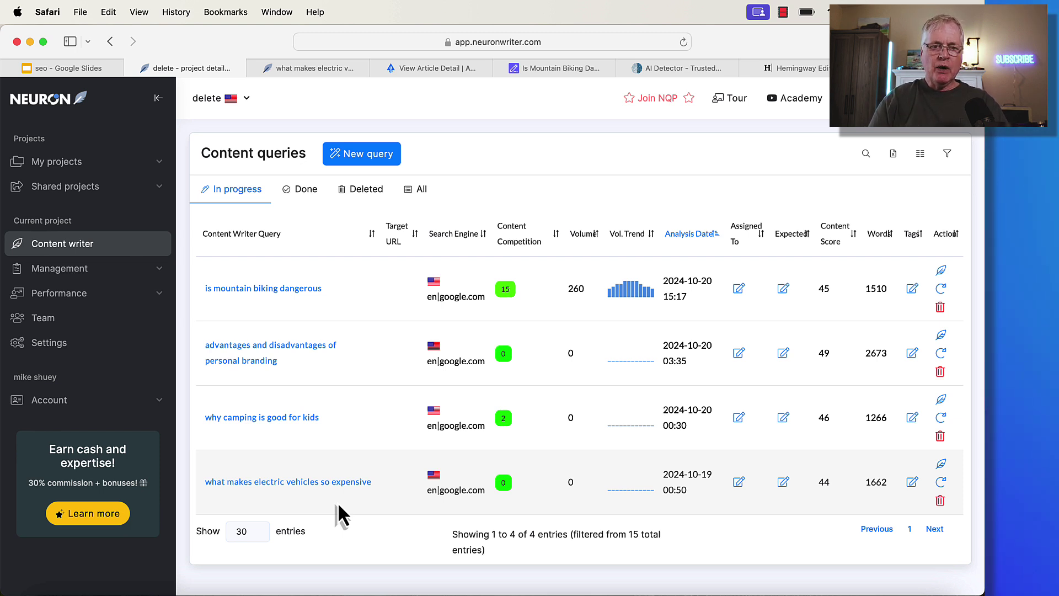
left_click(334, 483)
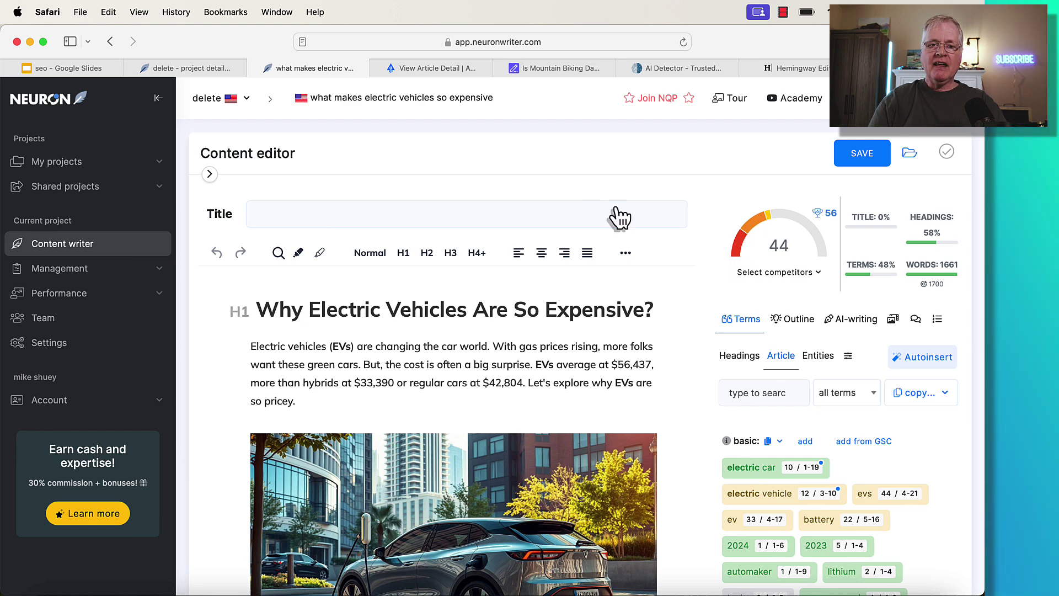
Check the electric vehicle article's AI detection result in ZeroGPT and its readability analysis in Hemingway Editor.
left_click(671, 66)
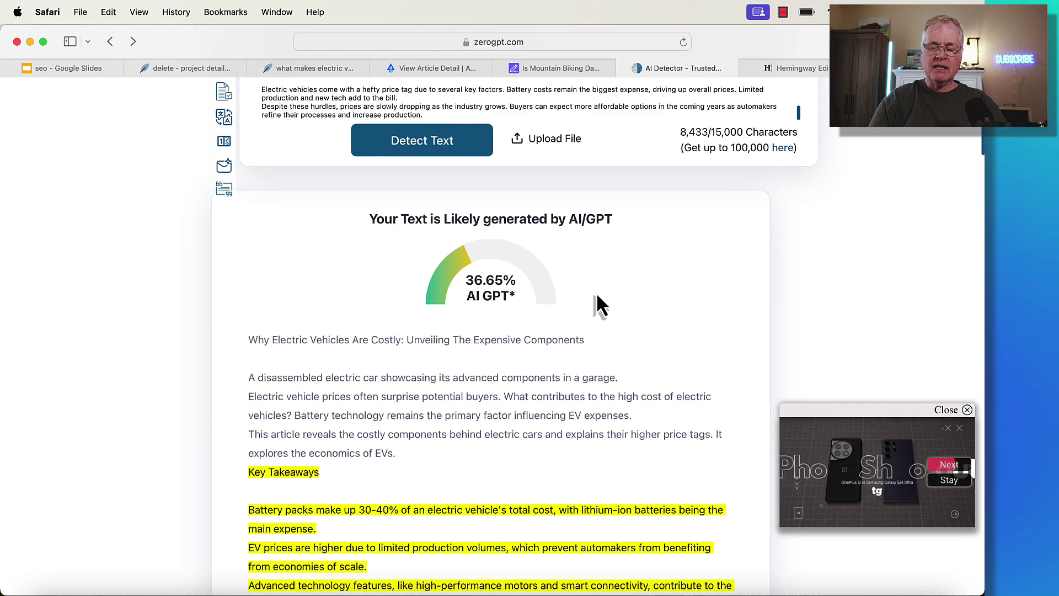
scroll(597, 302, "up", 2)
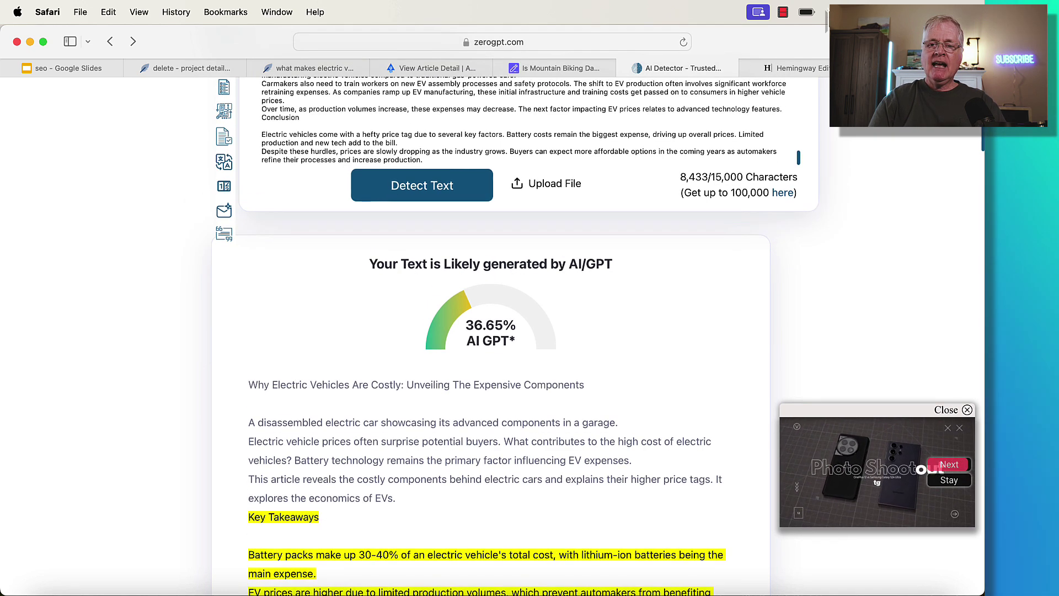
left_click(813, 68)
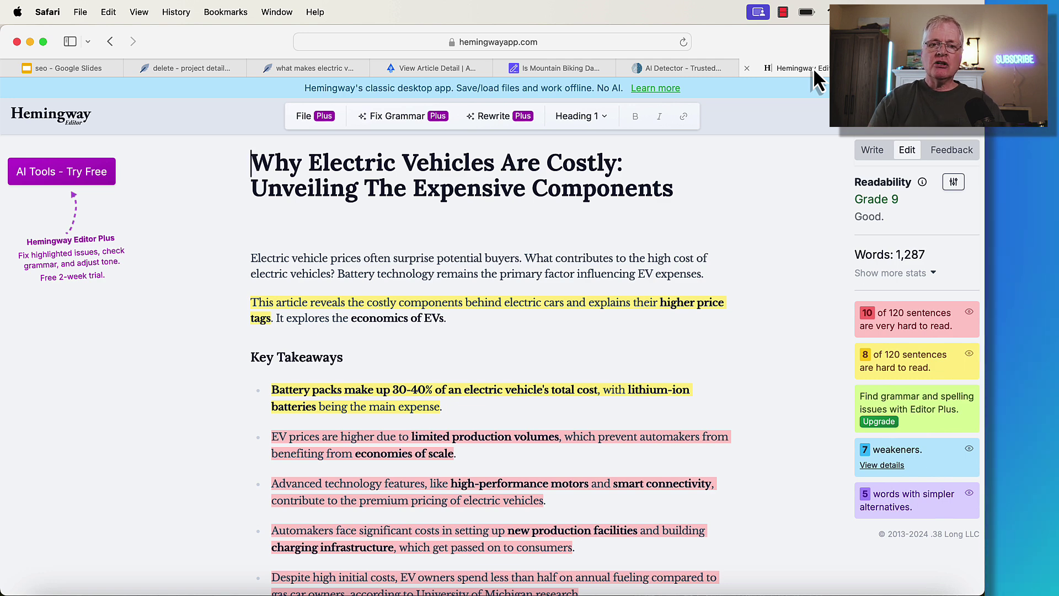
Switch to Agility Writer and view the generated article "Why Electric Vehicles Are Costly: Unveiling The Expensive Components".
left_click(403, 67)
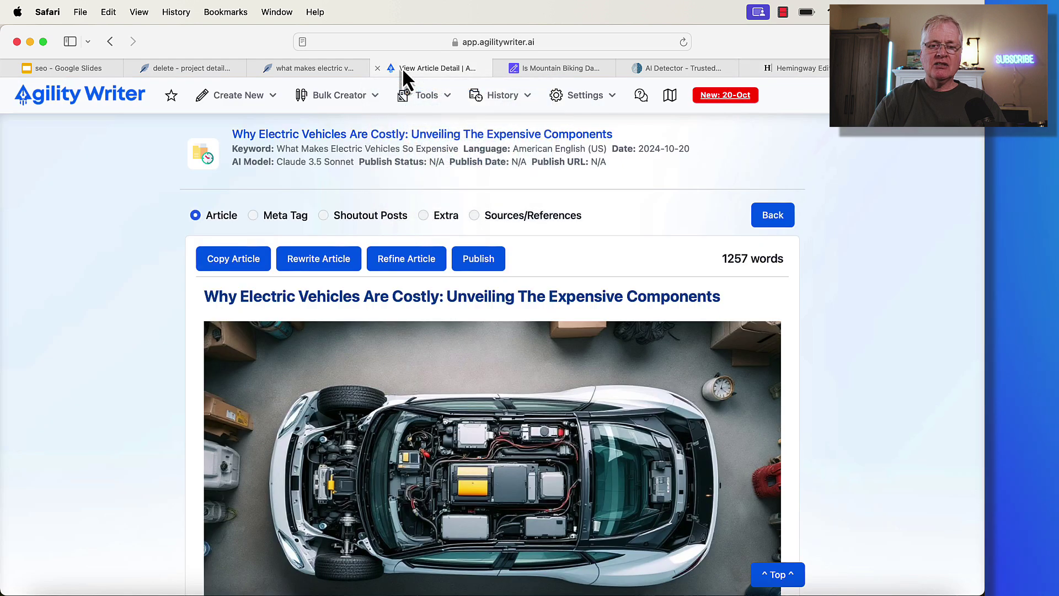
scroll(612, 320, "down", 2)
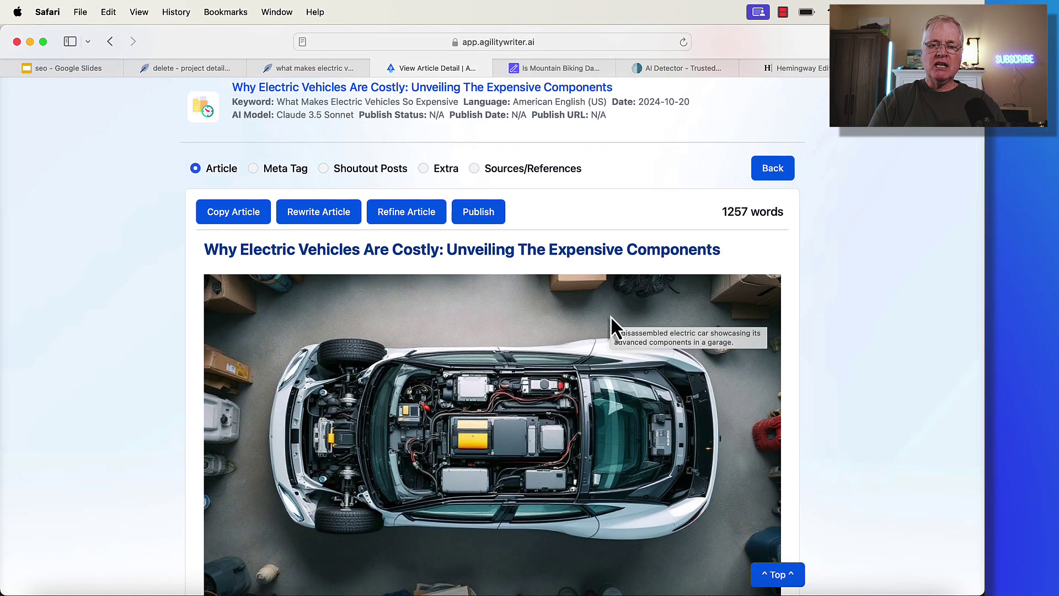
scroll(610, 316, "down", 1)
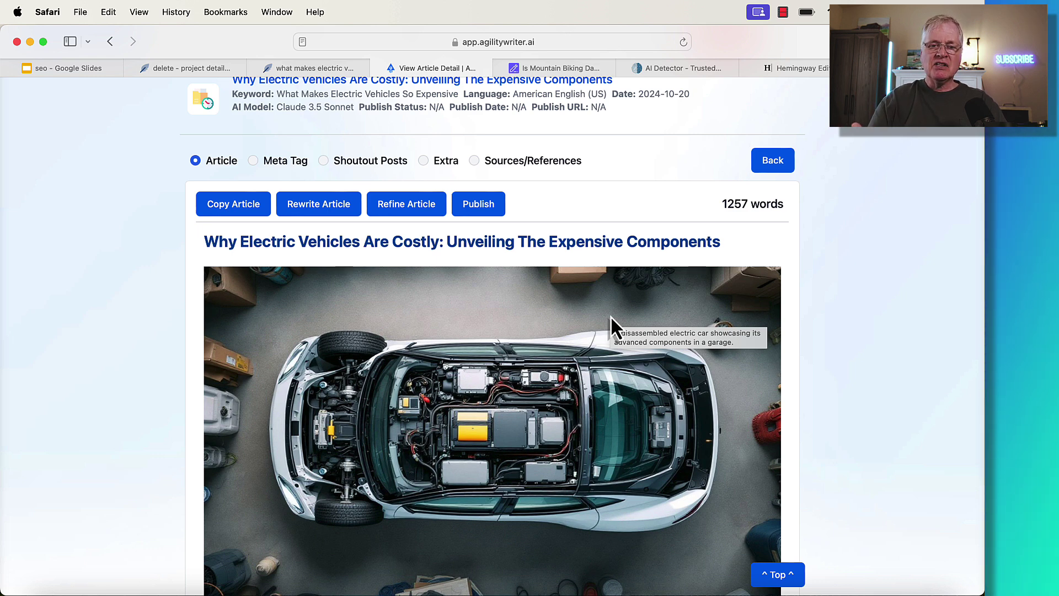
scroll(349, 97, "up", 5)
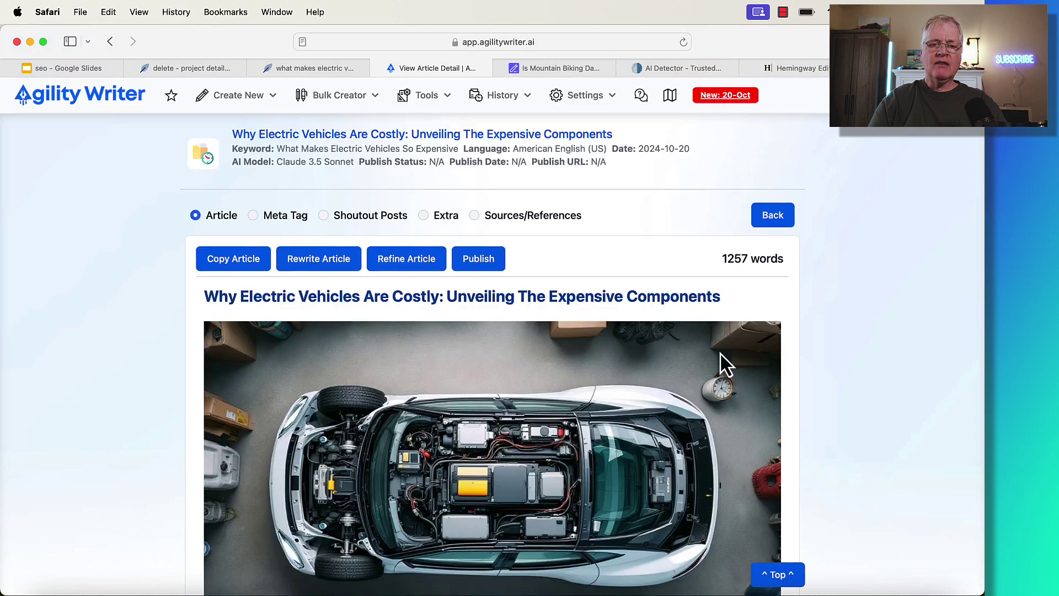
Open the electric vehicle article for rewriting and review its core settings, outline and keywords.
left_click(307, 262)
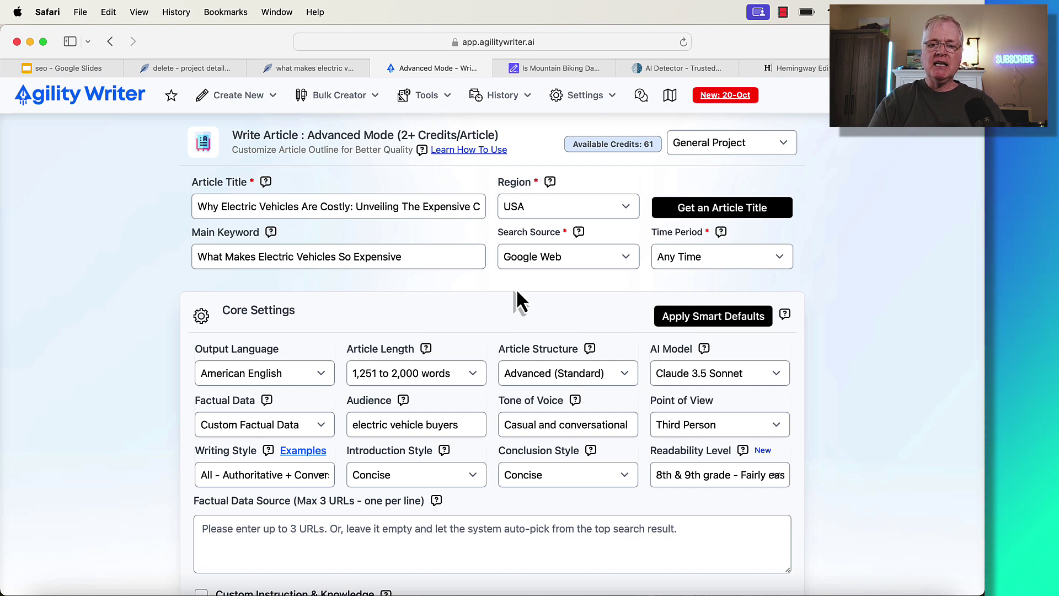
scroll(517, 291, "down", 10)
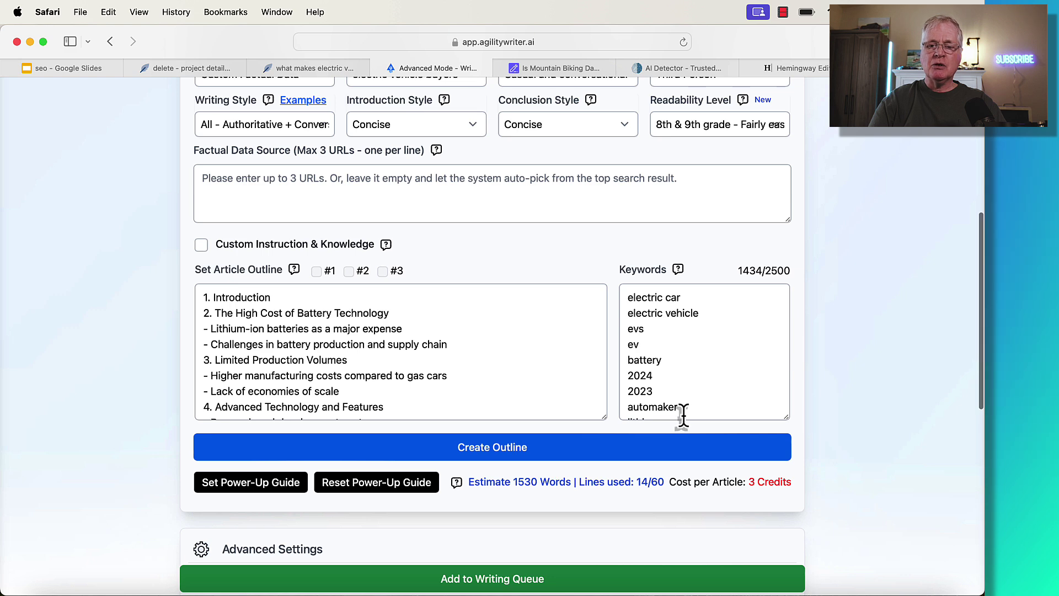
scroll(589, 330, "up", 2)
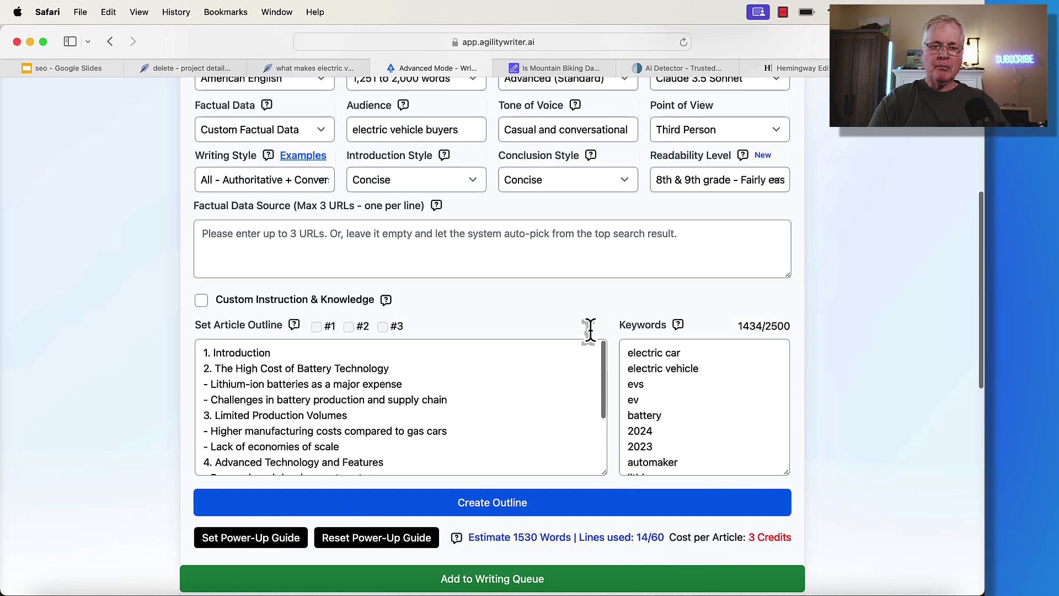
scroll(590, 330, "up", 8)
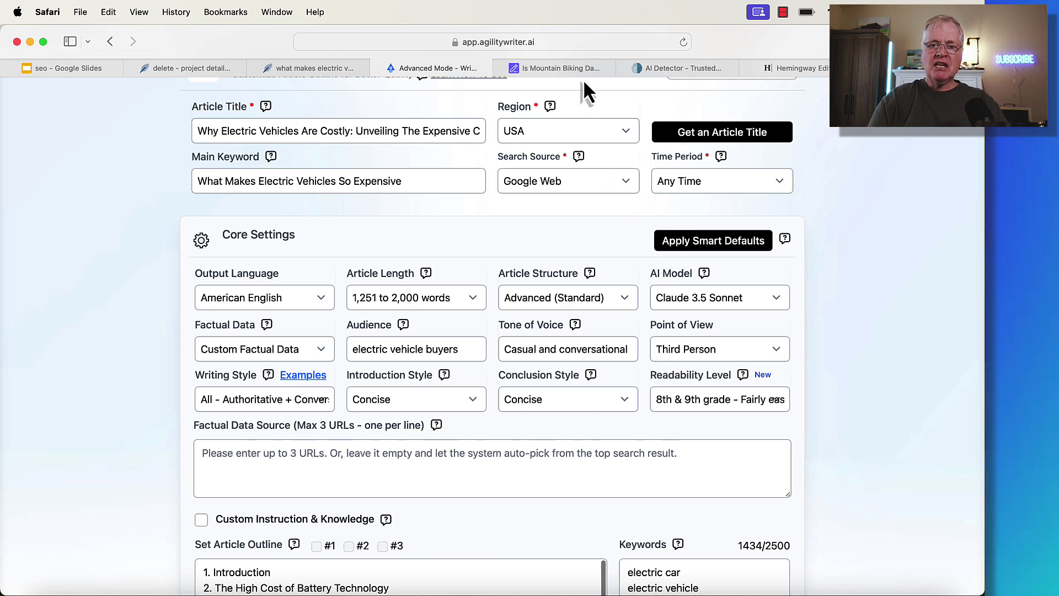
Switch to SEOWriting.ai and view the generated article "Is Mountain Biking Dangerous? Risks & Safety Tips".
left_click(560, 68)
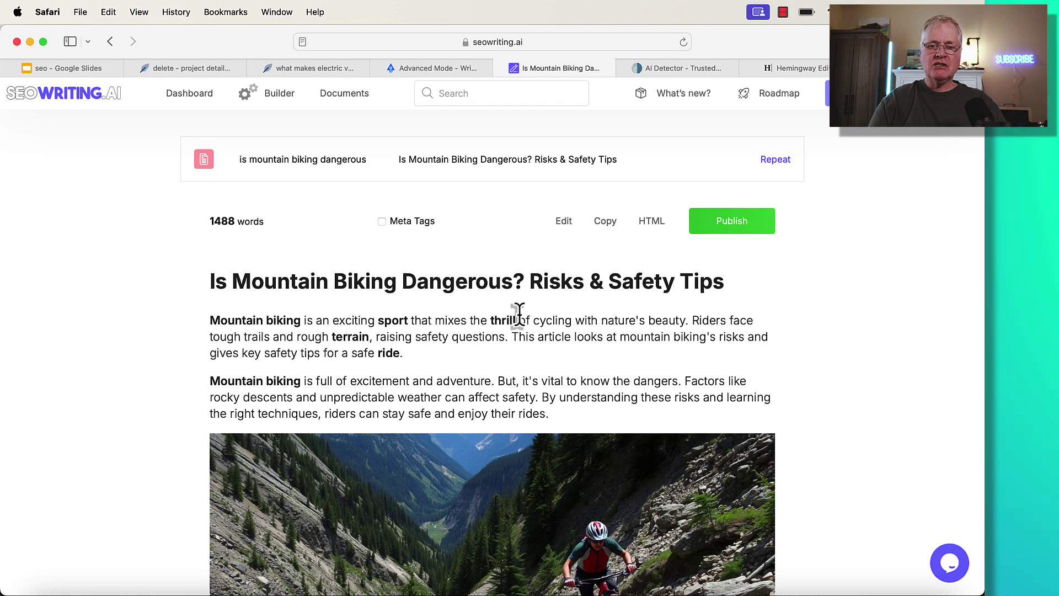
scroll(535, 315, "down", 3)
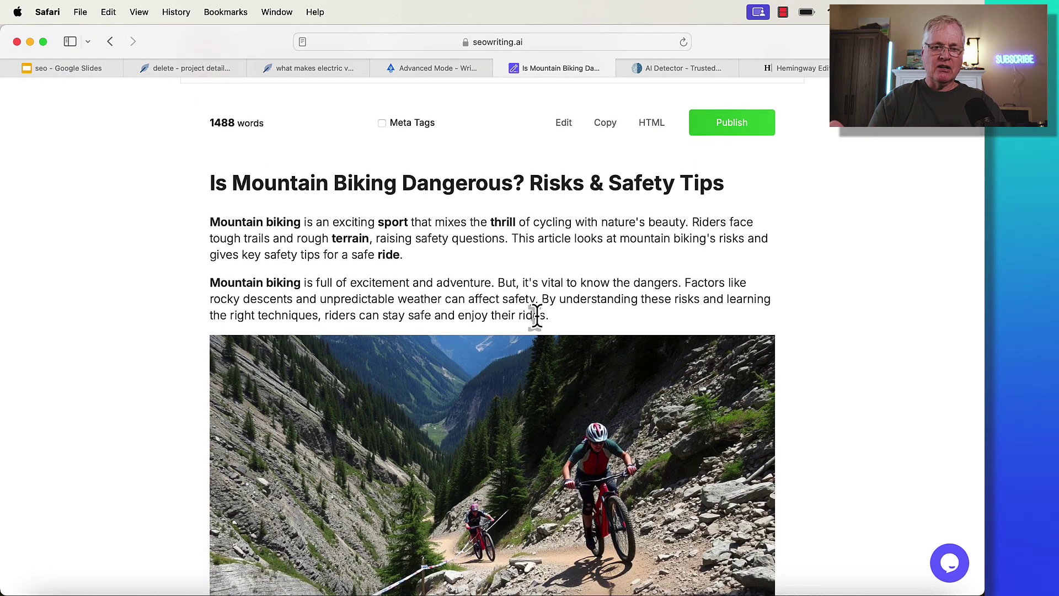
scroll(535, 315, "down", 2)
scroll(535, 315, "up", 5)
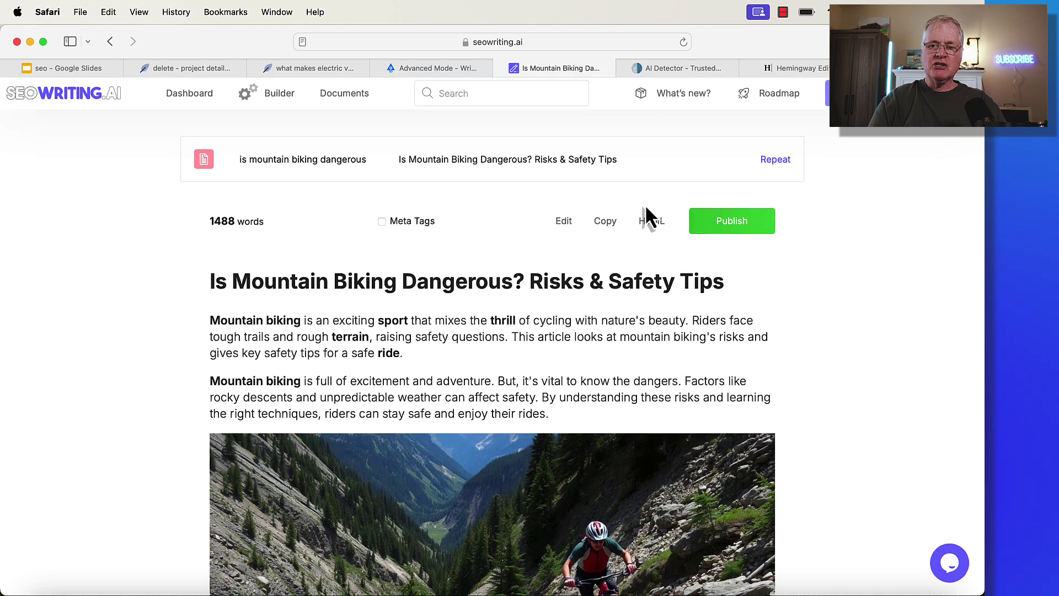
Open the repeat form for the mountain biking article and review its core settings, media options and SEO keywords.
left_click(774, 160)
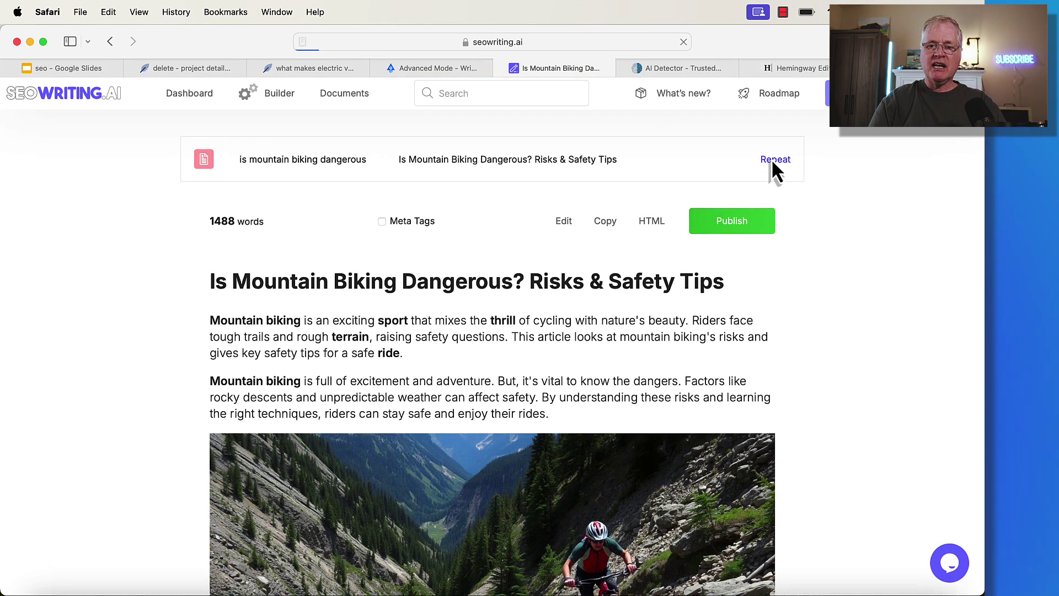
scroll(605, 286, "down", 1)
scroll(605, 286, "down", 10)
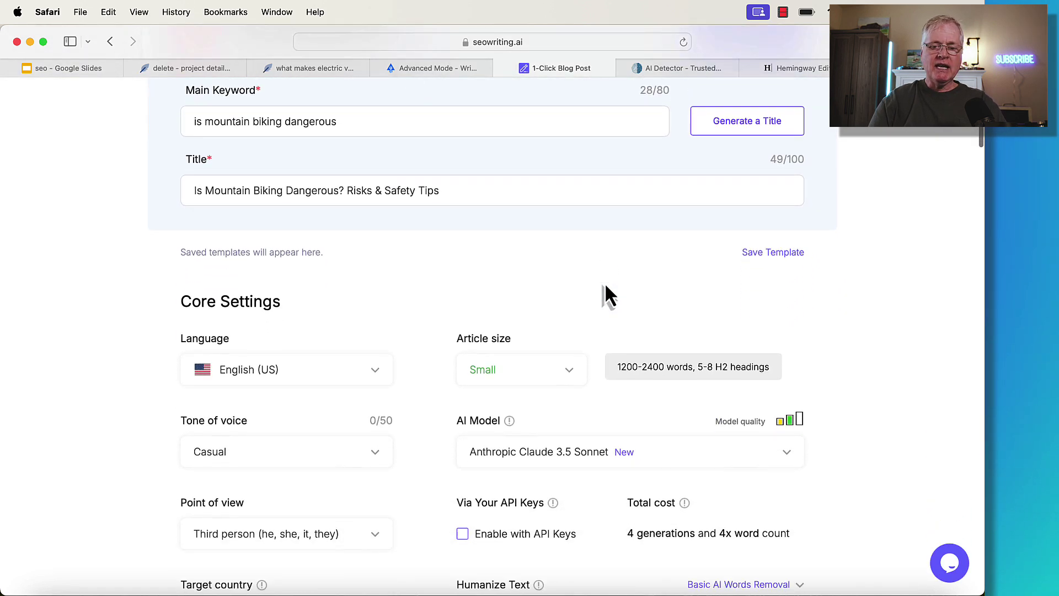
scroll(604, 282, "down", 13)
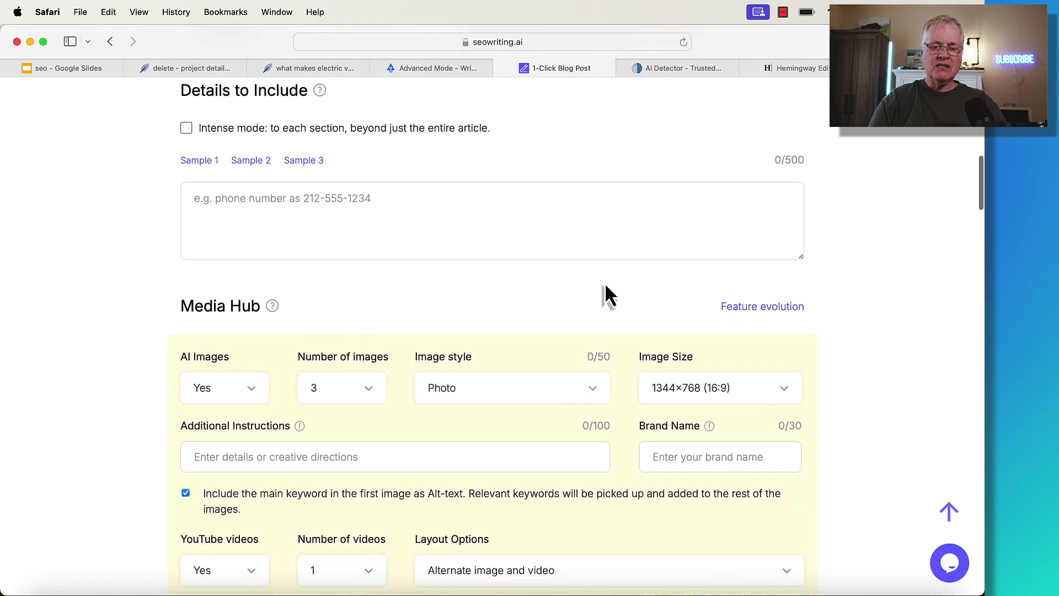
scroll(603, 283, "up", 1)
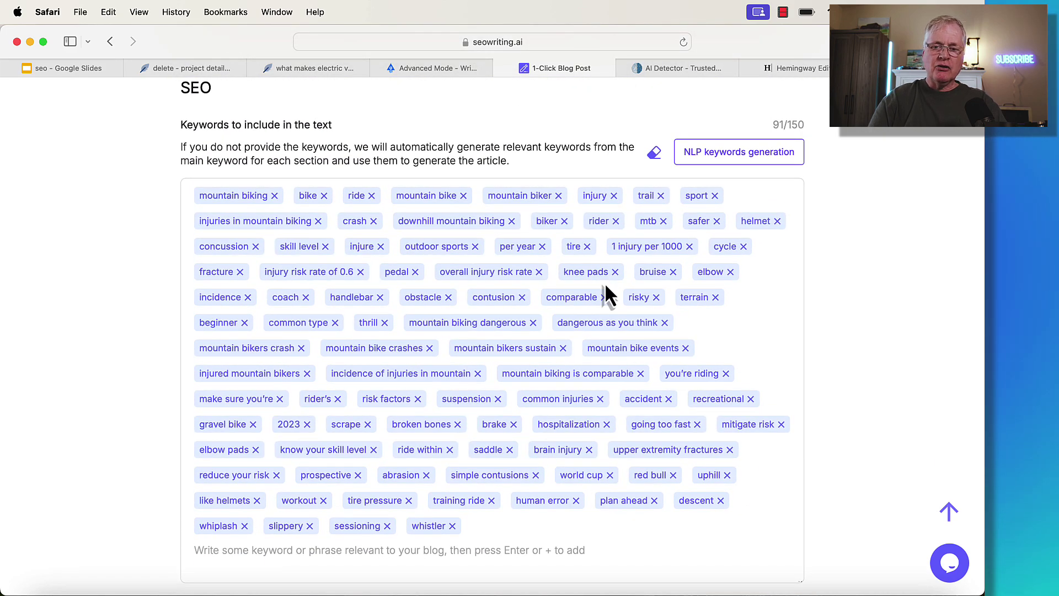
scroll(605, 287, "up", 6)
scroll(605, 285, "up", 6)
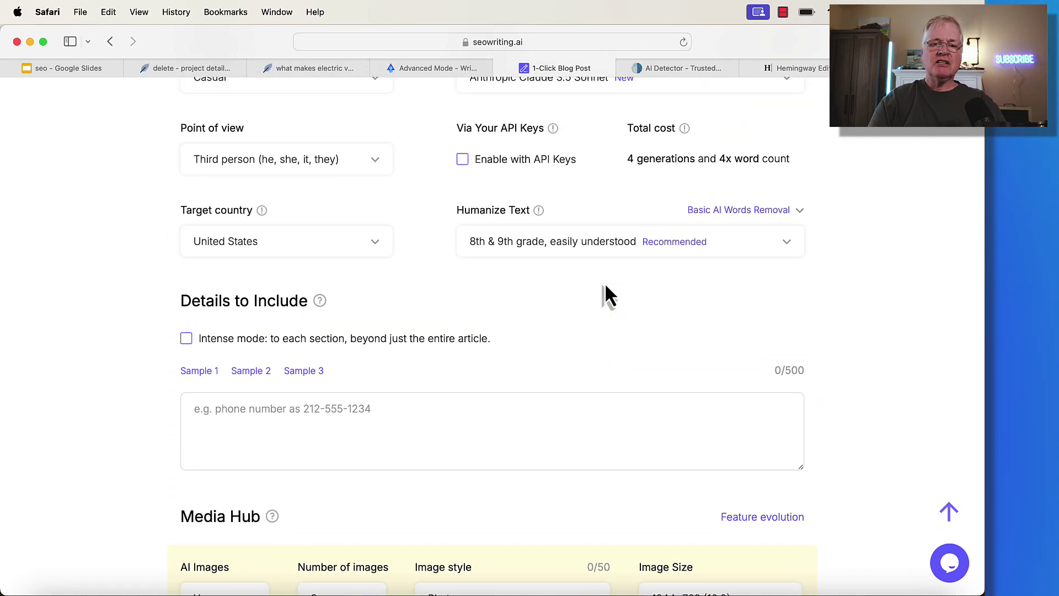
scroll(606, 286, "up", 8)
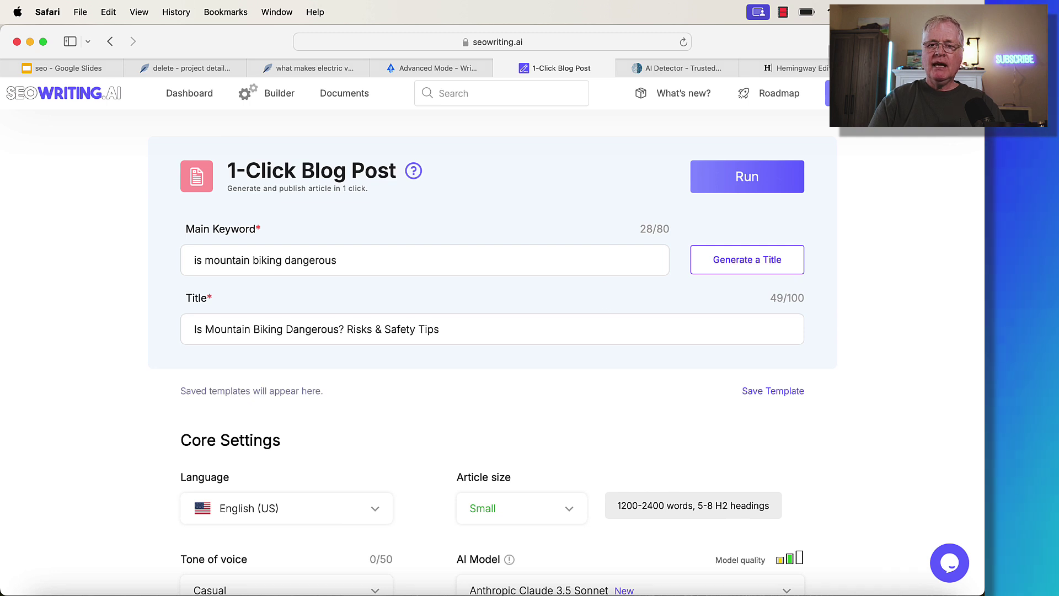
Revisit Hemingway Editor, then switch to Agility Writer and review the article's core, keyword, advanced and image settings.
left_click(809, 70)
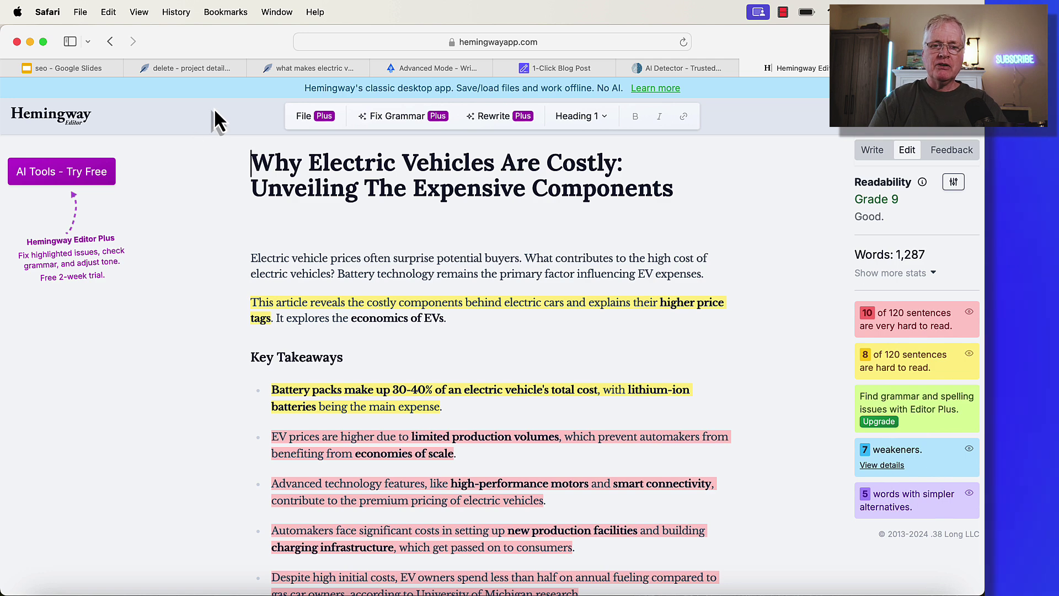
left_click(426, 66)
scroll(452, 165, "up", 3)
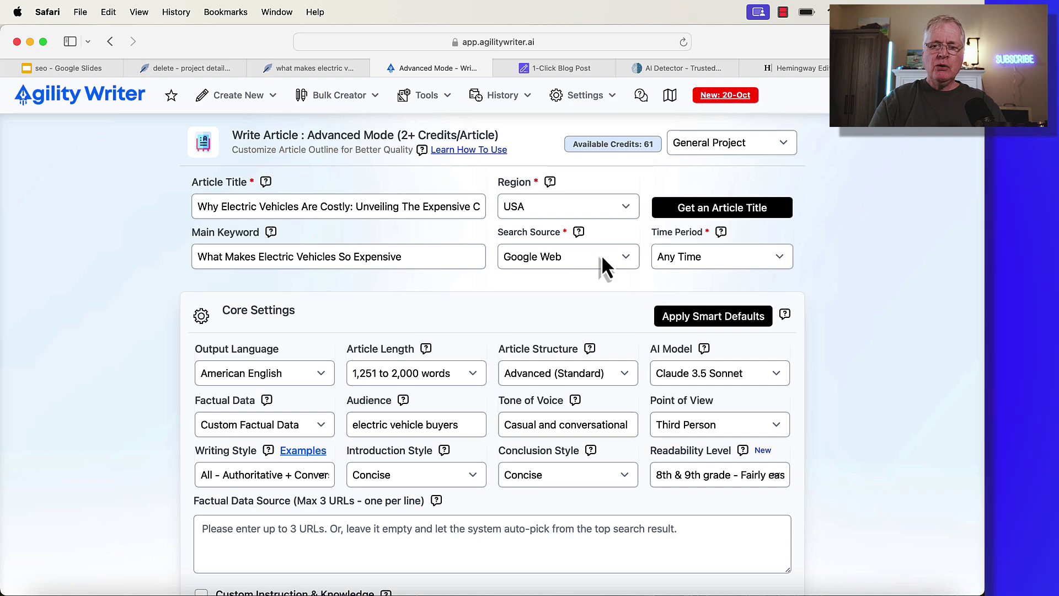
scroll(618, 283, "down", 5)
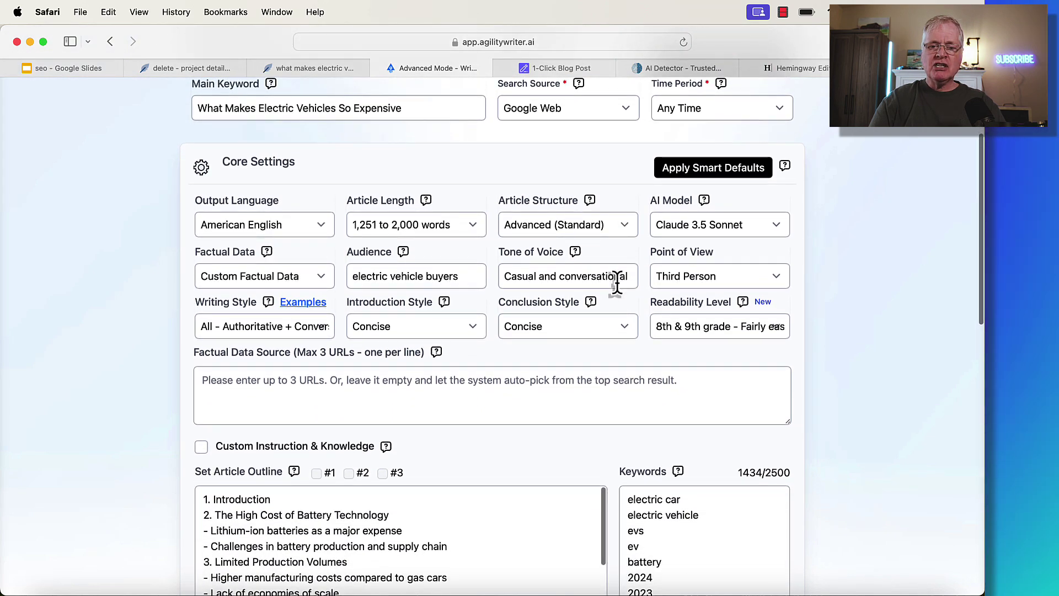
scroll(618, 283, "down", 8)
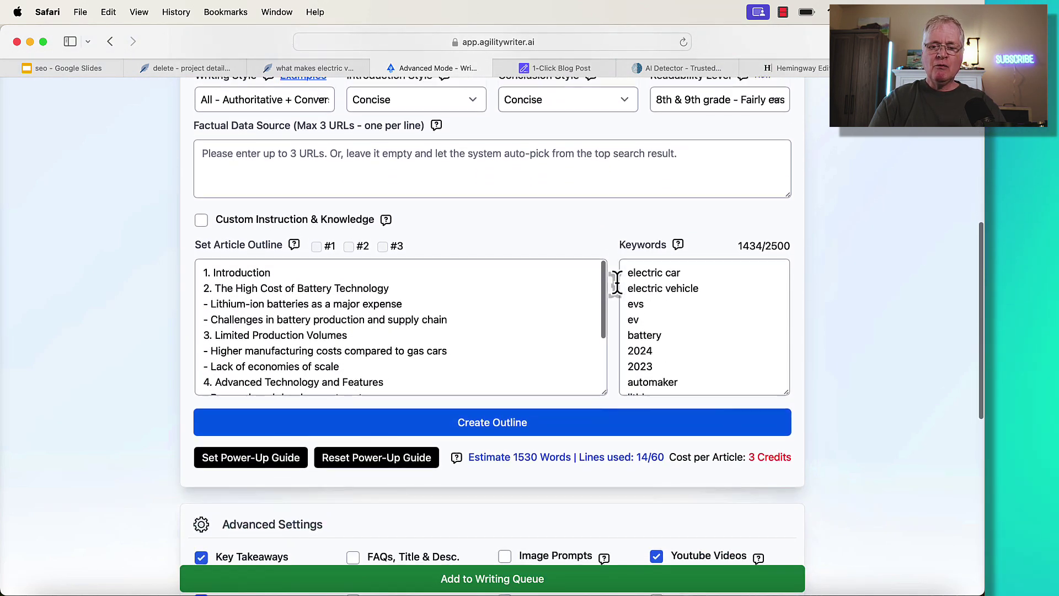
scroll(616, 282, "down", 15)
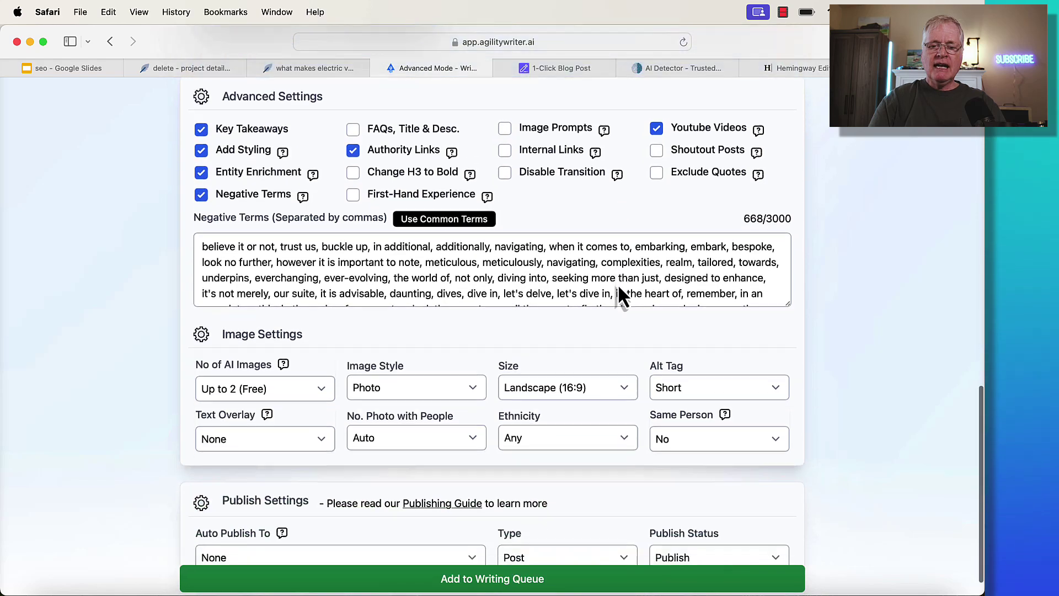
scroll(619, 288, "up", 18)
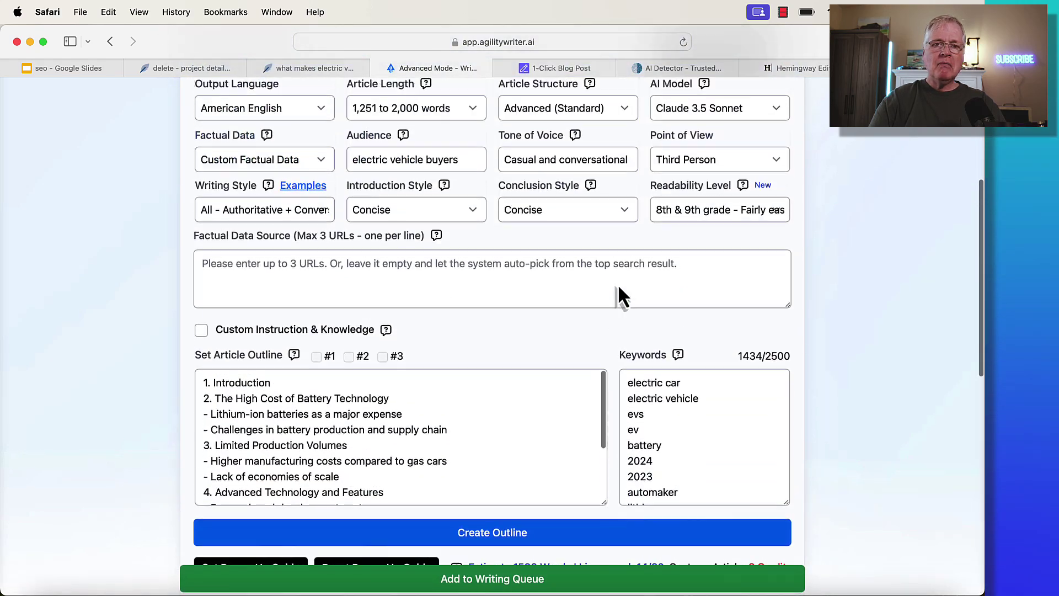
scroll(618, 287, "up", 9)
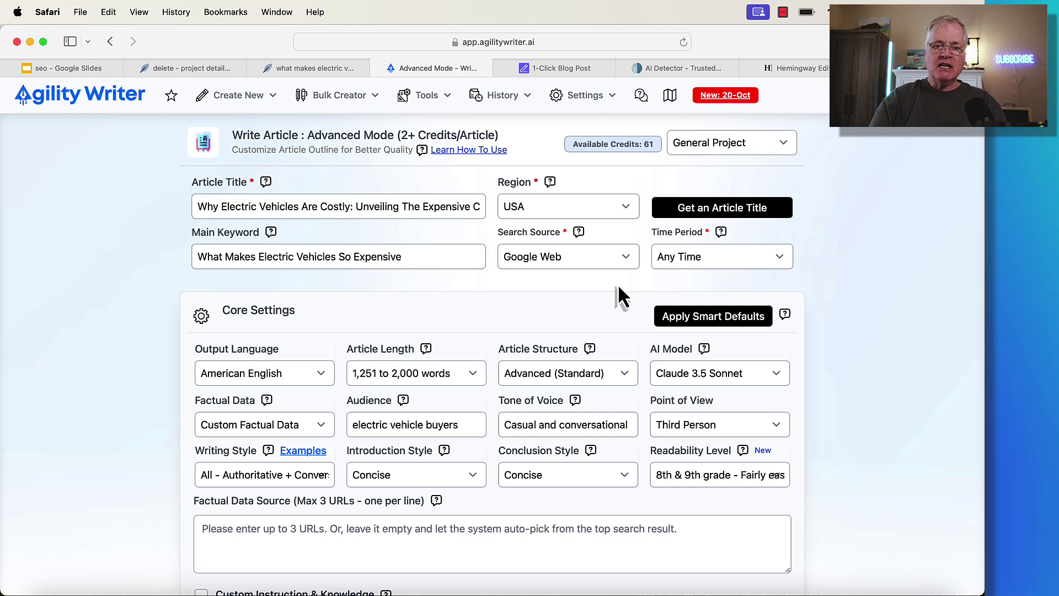
Switch to SEOWriting.ai and review the mountain biking post's settings from core, media and SEO keywords through structure, web connection and syndication.
left_click(580, 69)
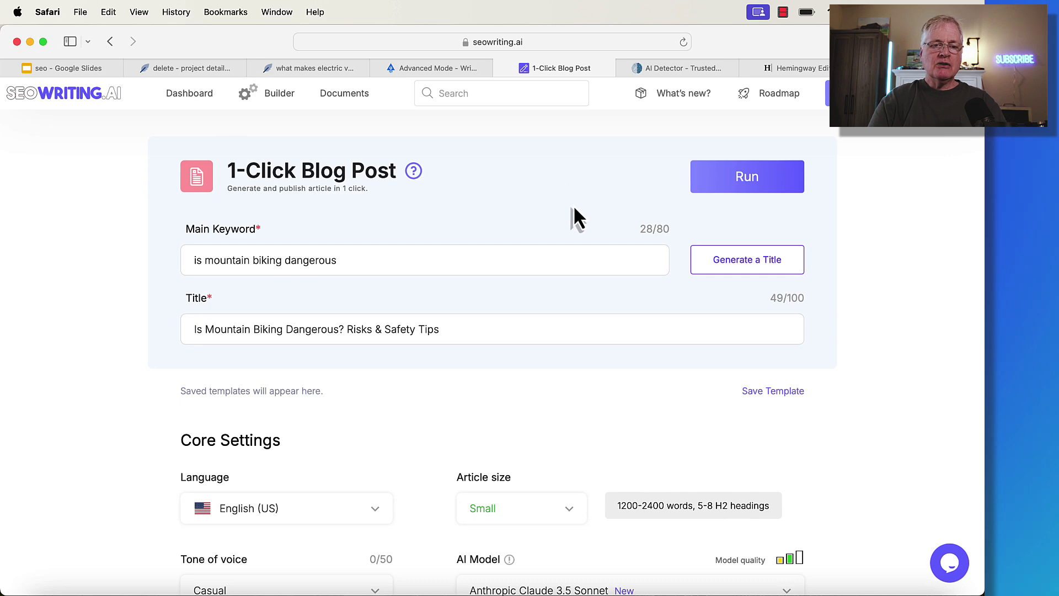
scroll(573, 210, "down", 3)
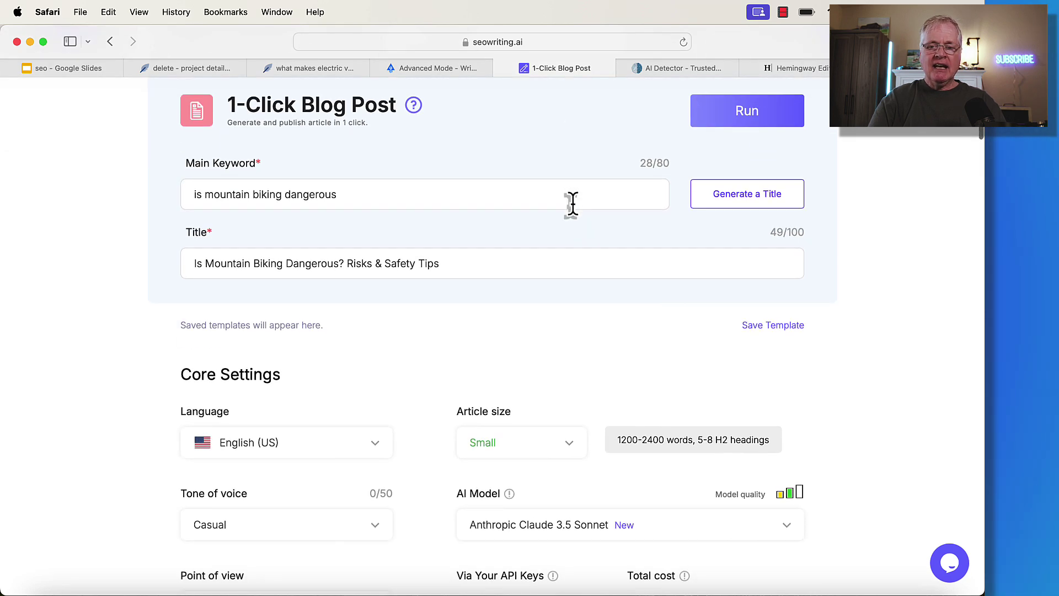
scroll(572, 204, "down", 6)
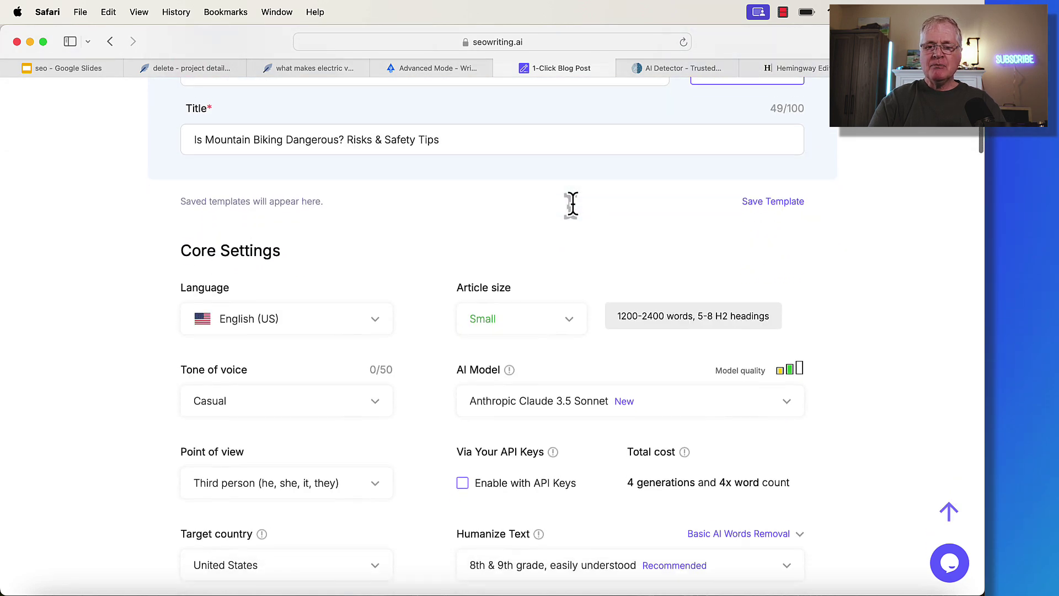
scroll(574, 208, "down", 3)
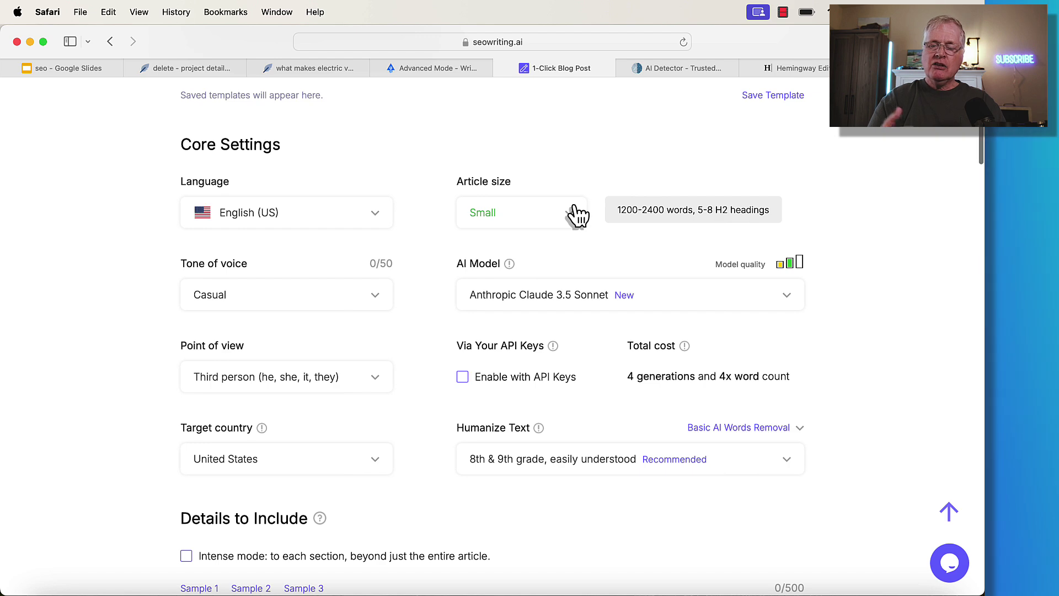
scroll(575, 212, "down", 10)
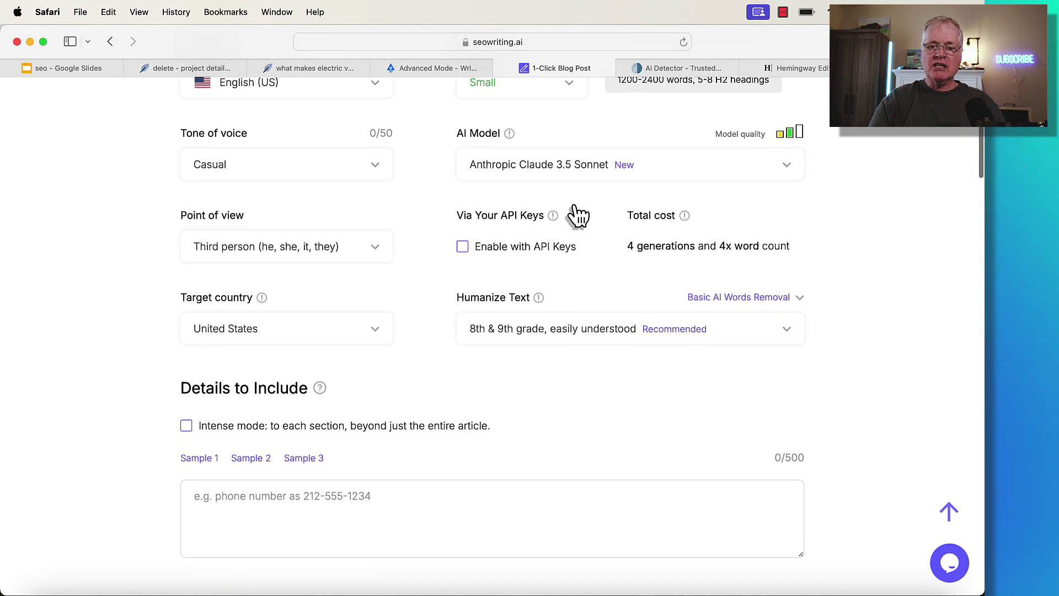
scroll(576, 216, "down", 15)
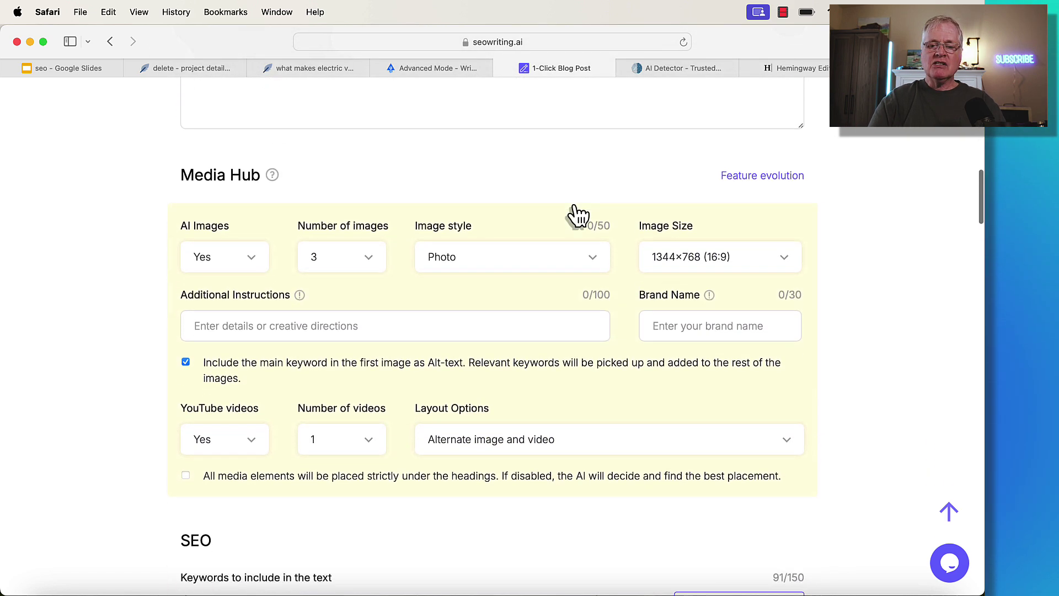
scroll(577, 215, "down", 18)
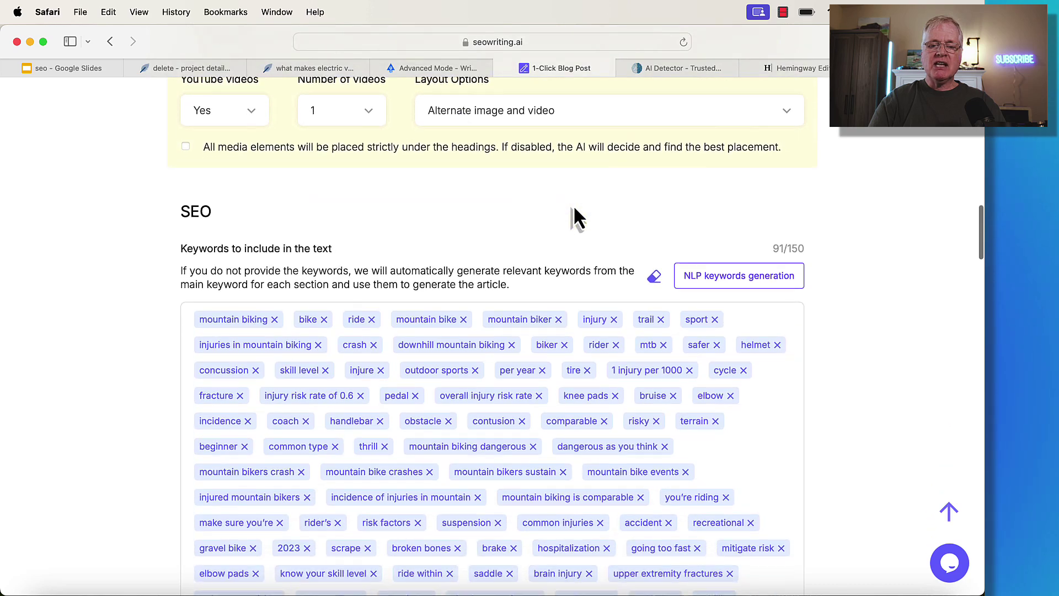
scroll(574, 215, "down", 15)
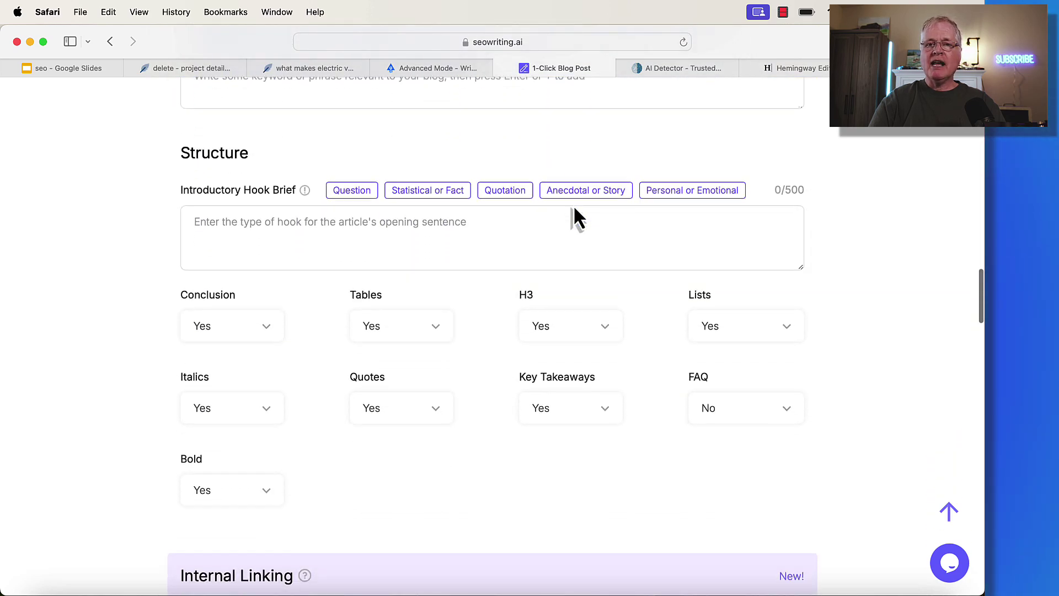
scroll(573, 207, "down", 20)
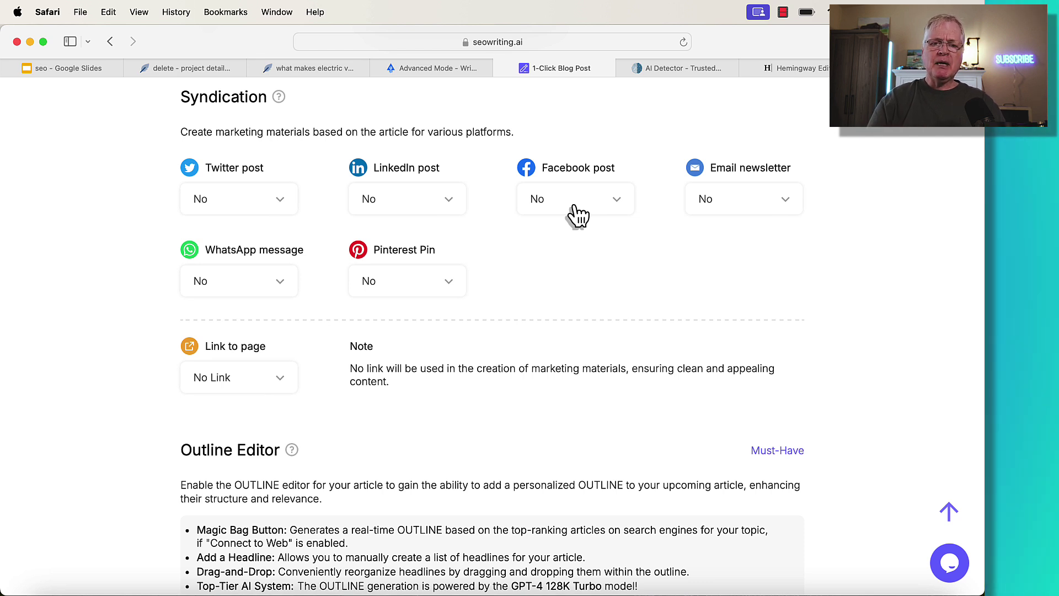
scroll(523, 190, "up", 4)
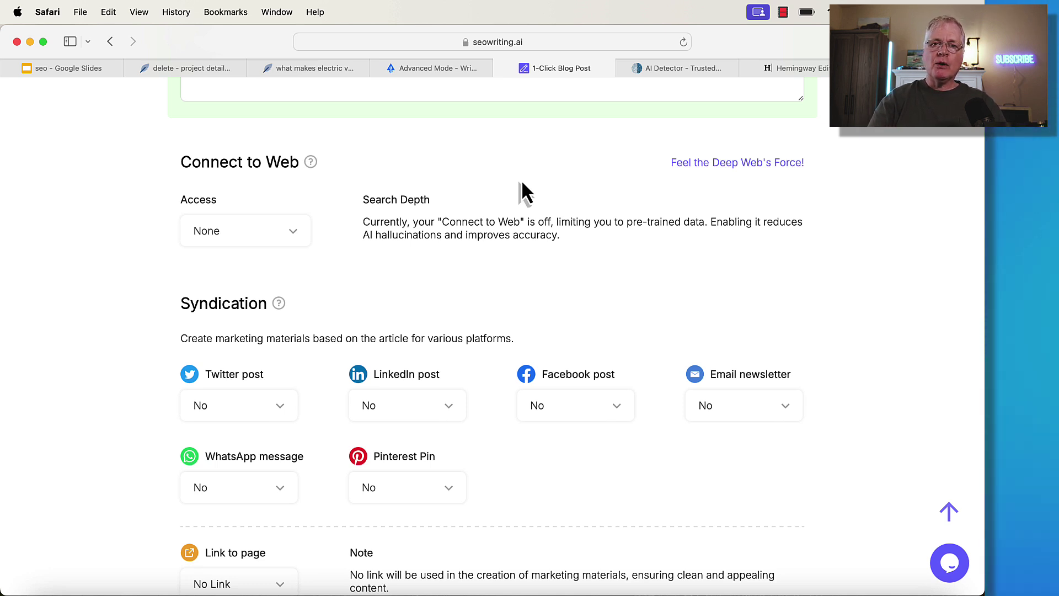
Switch to the "seo" presentation in Google Slides and view the "SEO optimization and readability scores" table on slide 2.
left_click(105, 65)
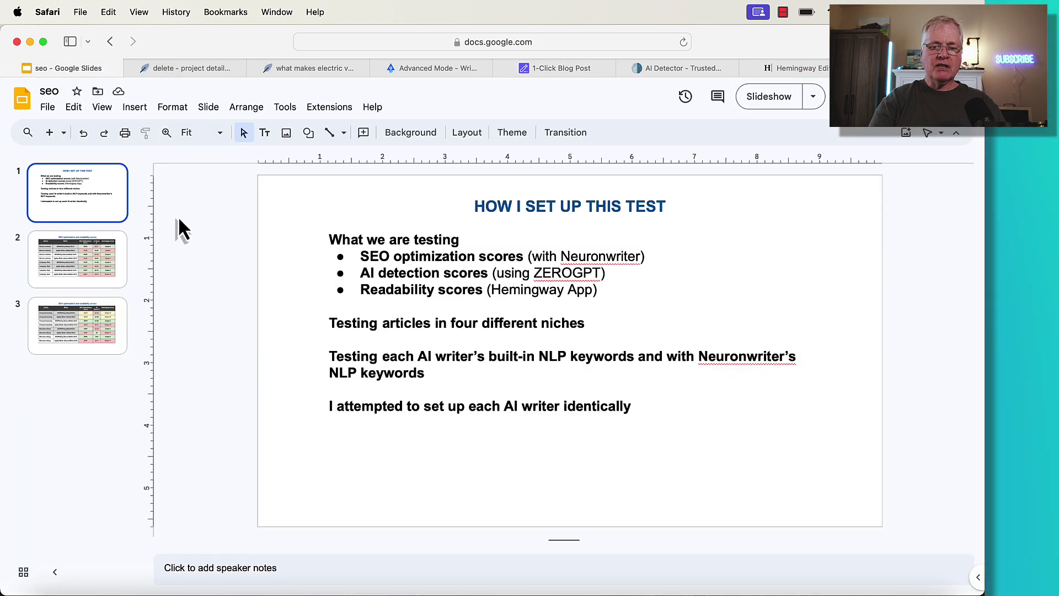
left_click(121, 259)
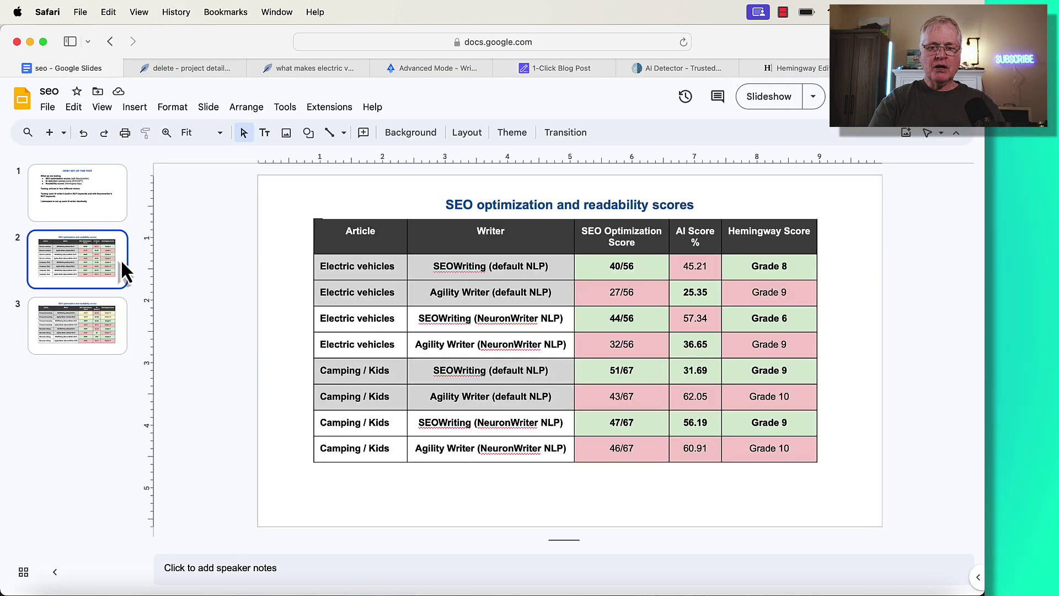